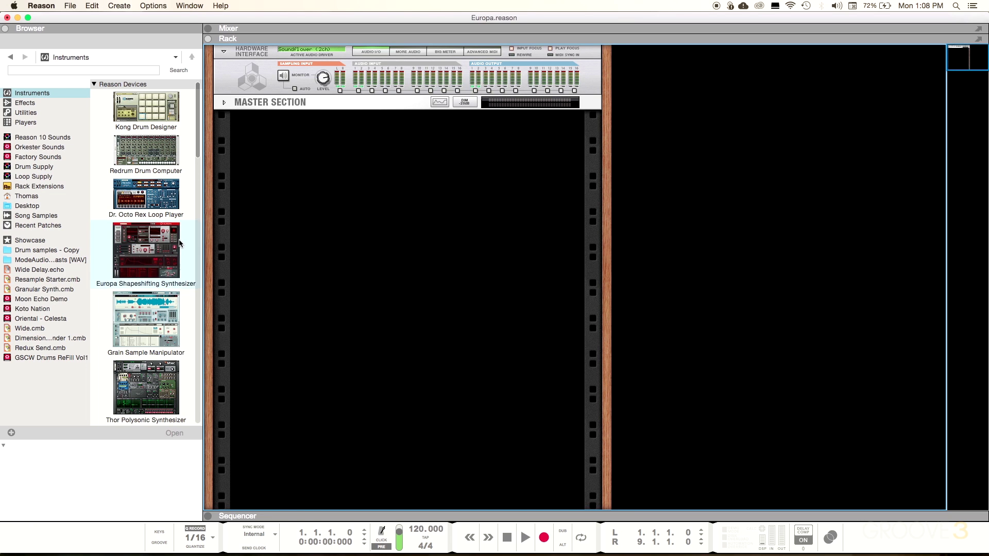
- Drag Europa Shapeshifting Synthesizer under the Master Section, adding it with the FACT Lead patch
{"action": "left_click_drag", "start_coordinate": [179, 238], "coordinate": [410, 234]}
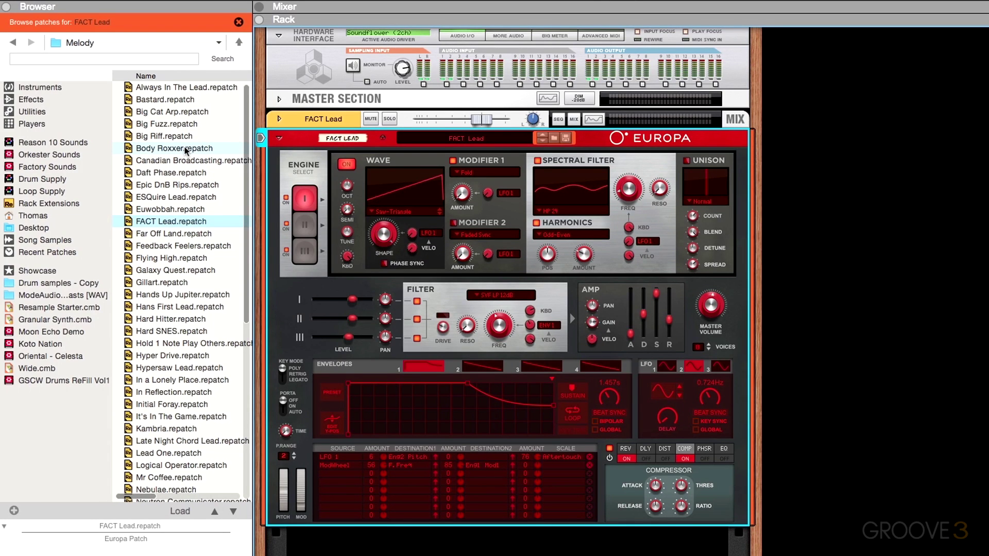
- Browse up to the Europa patch folder, open Plucks, and load Bottle Pluck onto Europa
{"action": "left_click", "coordinate": [95, 45]}
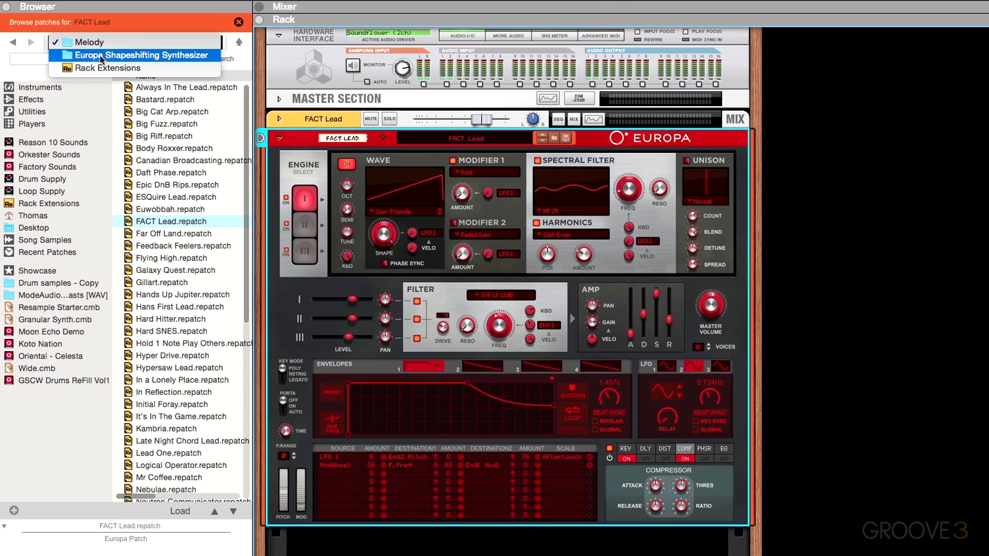
{"action": "left_click", "coordinate": [102, 55]}
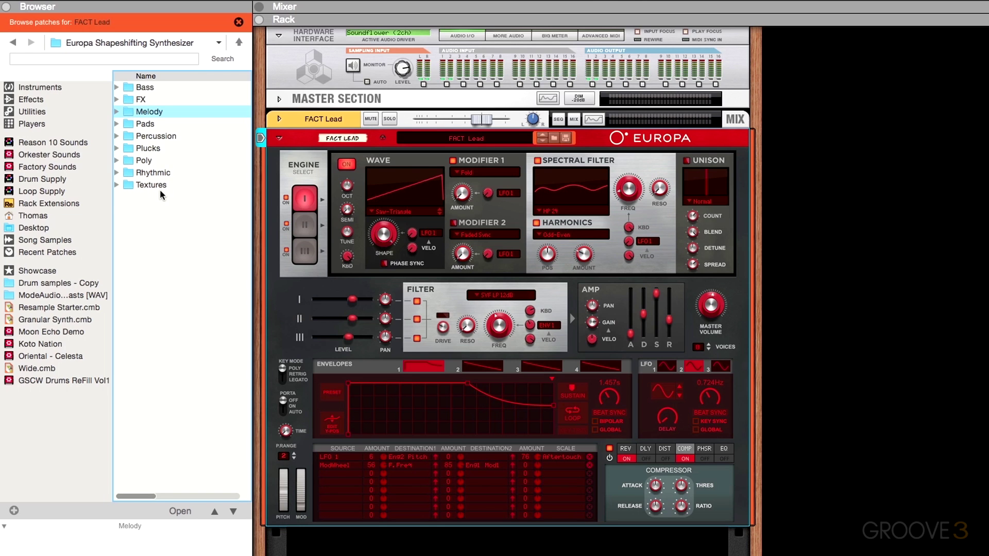
{"action": "double_click", "coordinate": [143, 148]}
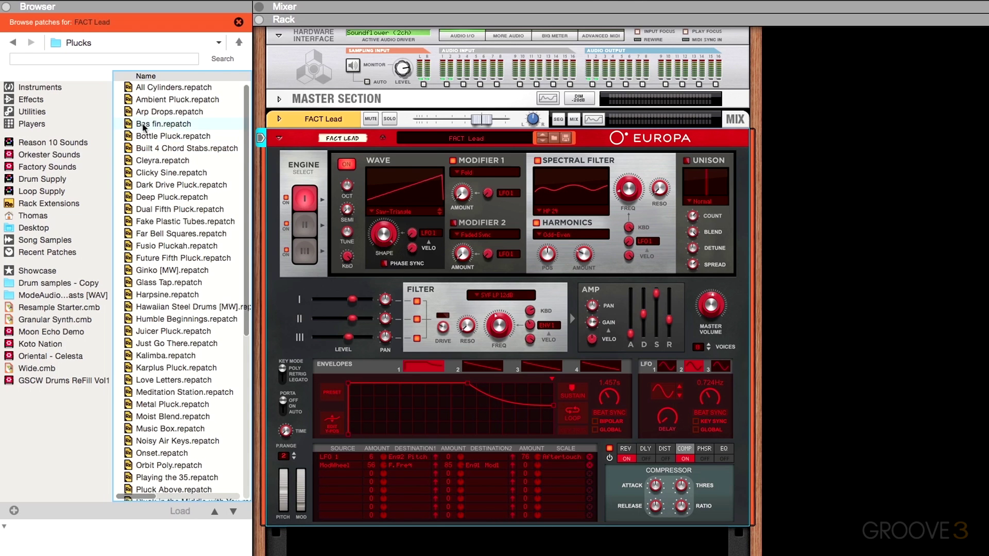
{"action": "left_click", "coordinate": [158, 141]}
{"action": "left_click_drag", "start_coordinate": [158, 145], "coordinate": [343, 202]}
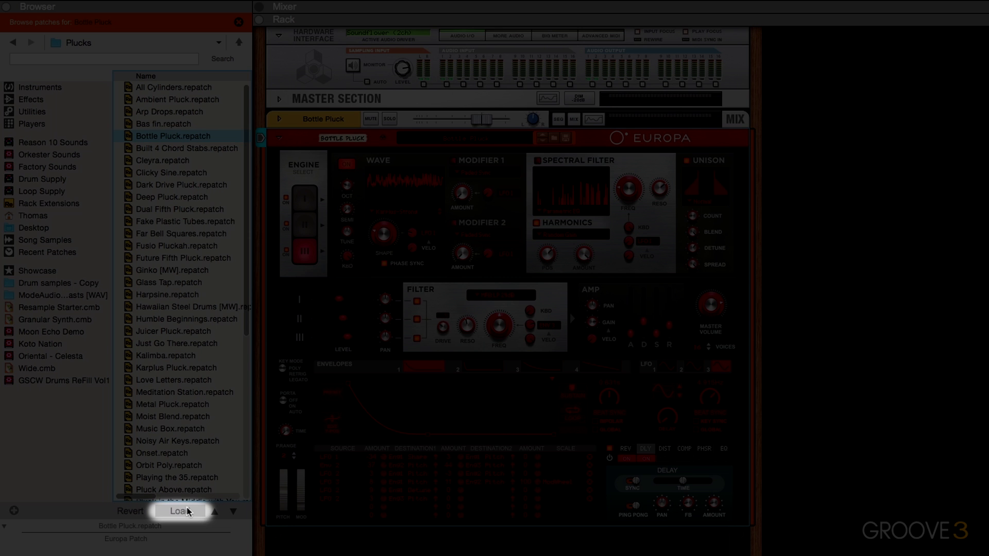
{"action": "left_click", "coordinate": [180, 511]}
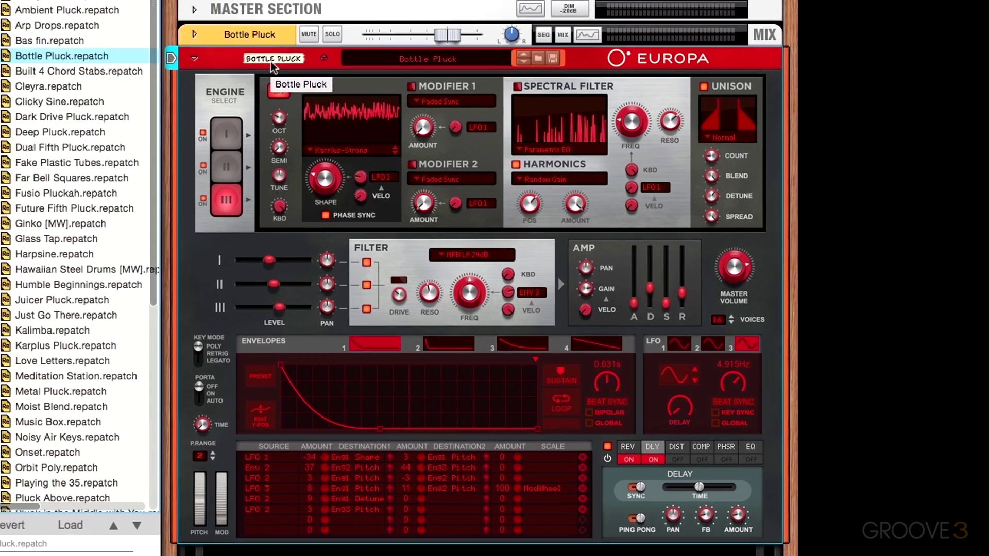
- Reset the Europa device from its context menu to the Init Patch
{"action": "right_click", "coordinate": [341, 139]}
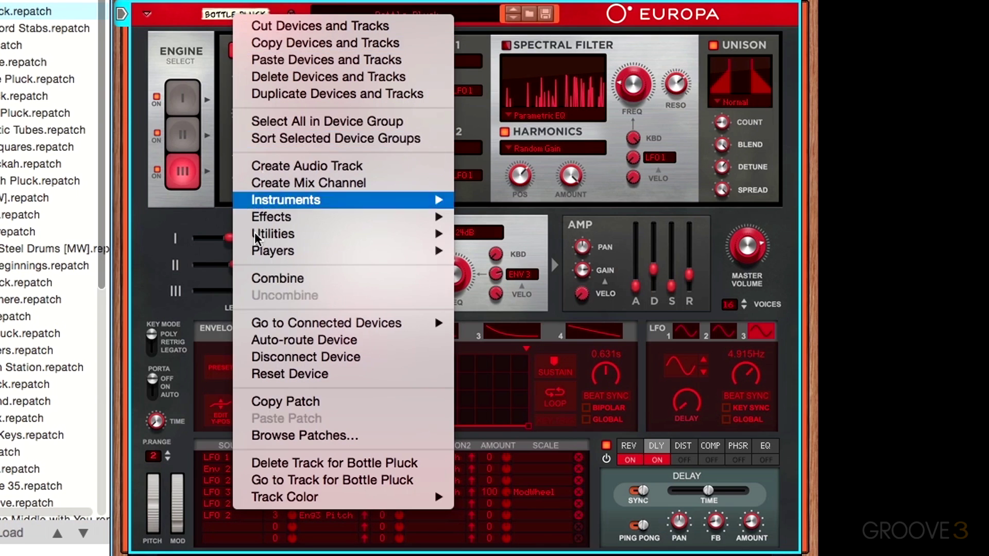
{"action": "left_click", "coordinate": [289, 374]}
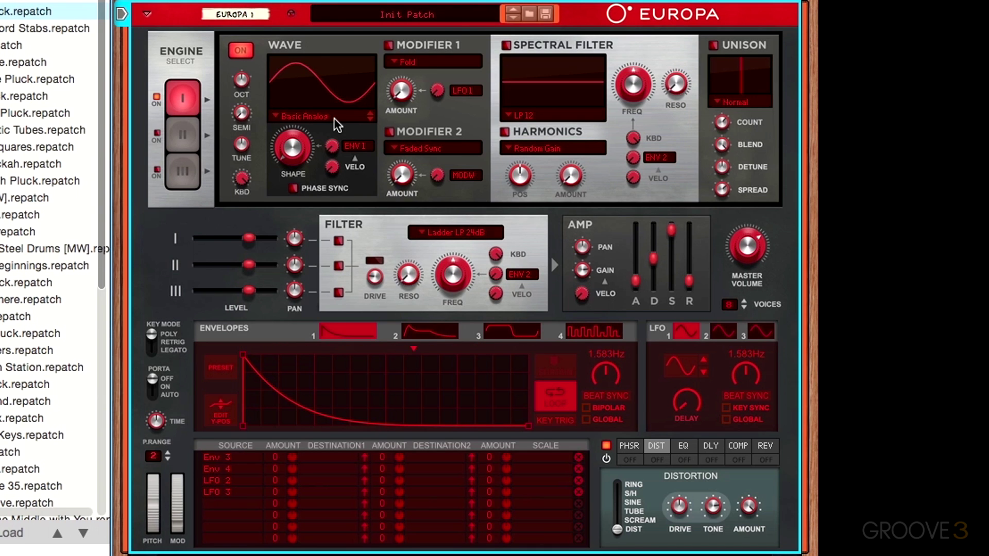
{"action": "mouse_move", "coordinate": [290, 147]}
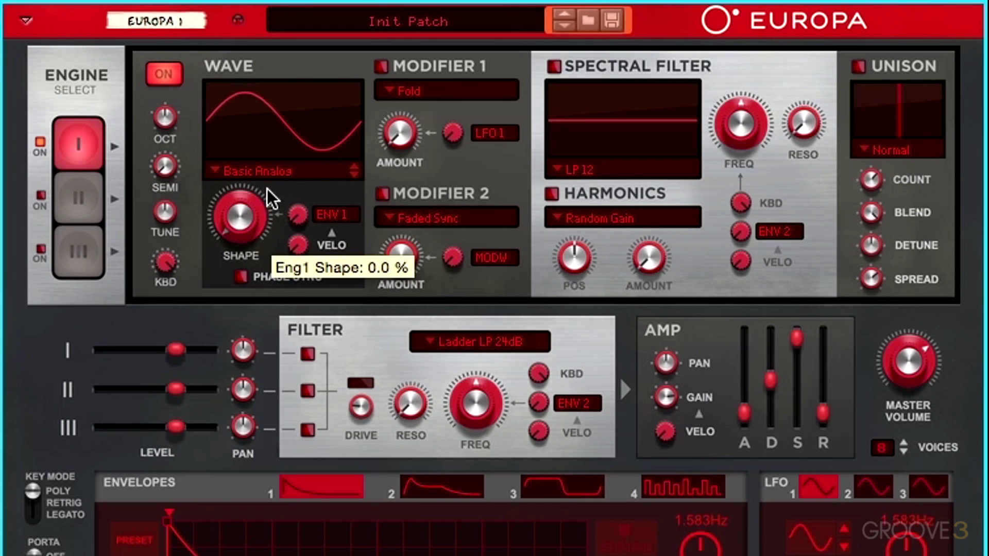
- Keep Basic Analog as engine I's wave and sweep its Shape, settling at 48.4 %
{"action": "left_click", "coordinate": [271, 171]}
{"action": "left_click", "coordinate": [269, 171]}
{"action": "left_click_drag", "start_coordinate": [236, 218], "coordinate": [271, 116]}
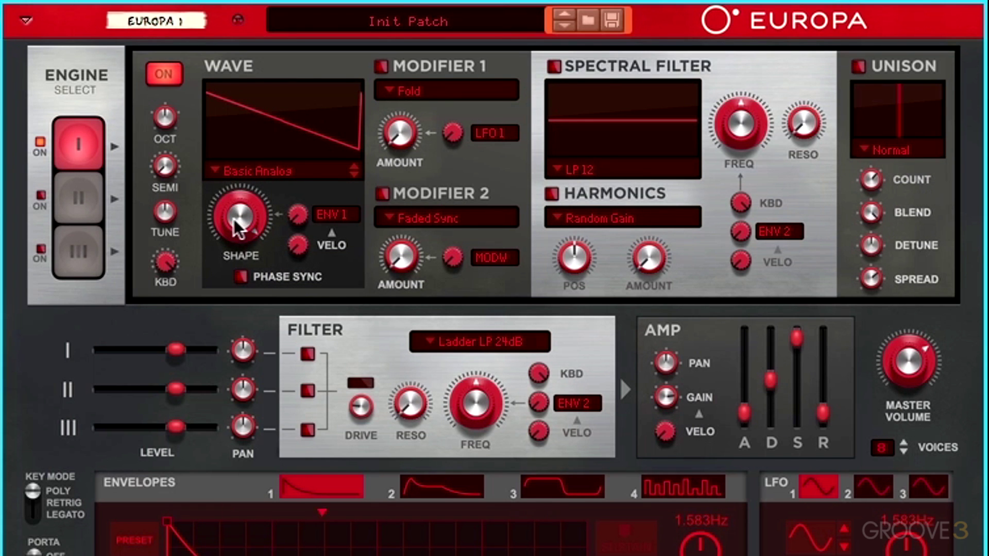
{"action": "mouse_move", "coordinate": [234, 219]}
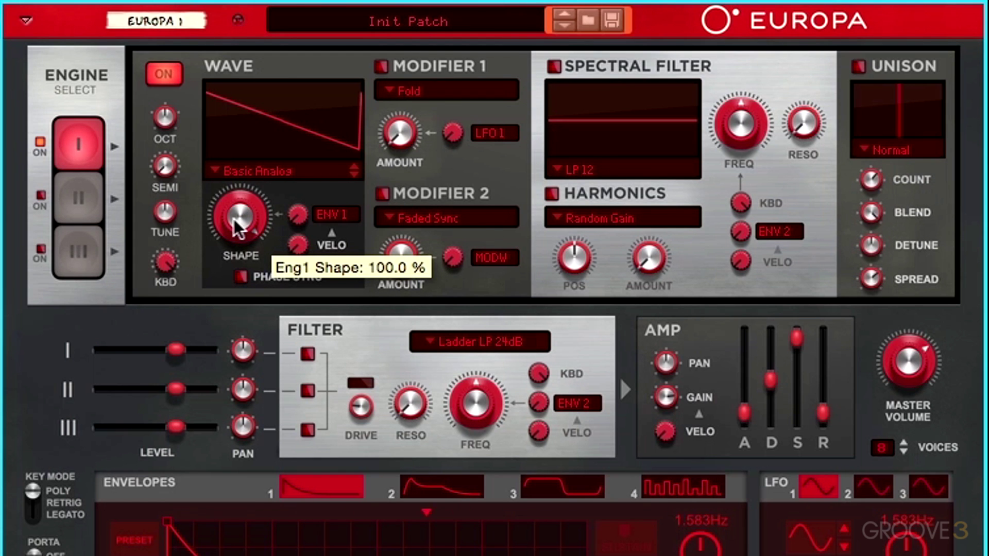
{"action": "left_click_drag", "start_coordinate": [234, 219], "coordinate": [227, 261]}
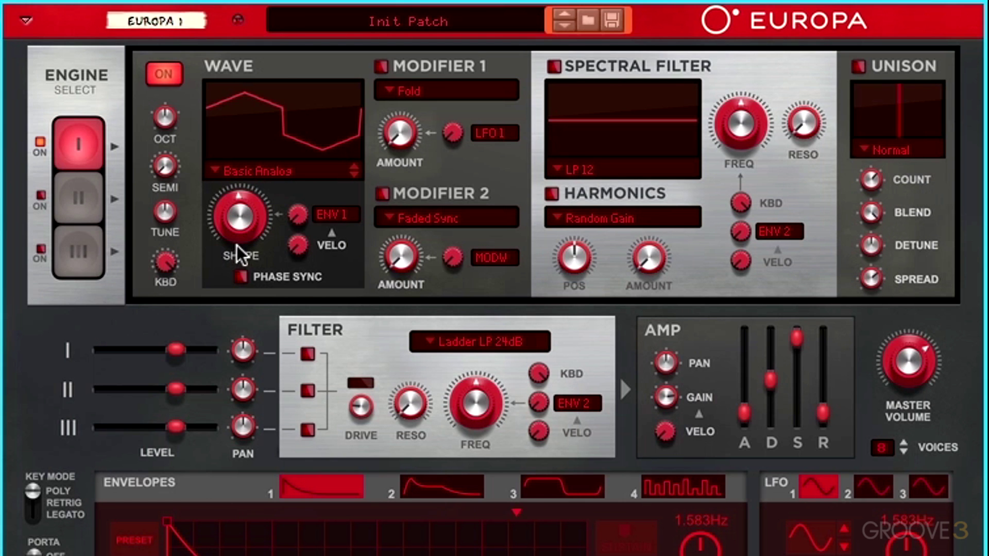
{"action": "mouse_move", "coordinate": [237, 245]}
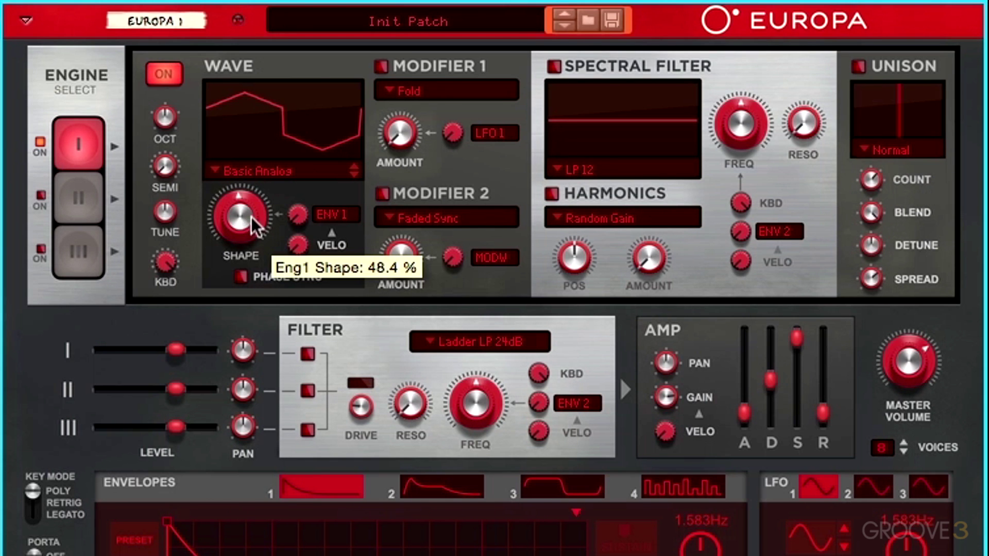
- Sweep engine I's Shape through 0 % and 23.4 %, leaving it at 14.1 %
{"action": "left_click_drag", "start_coordinate": [252, 217], "coordinate": [258, 299]}
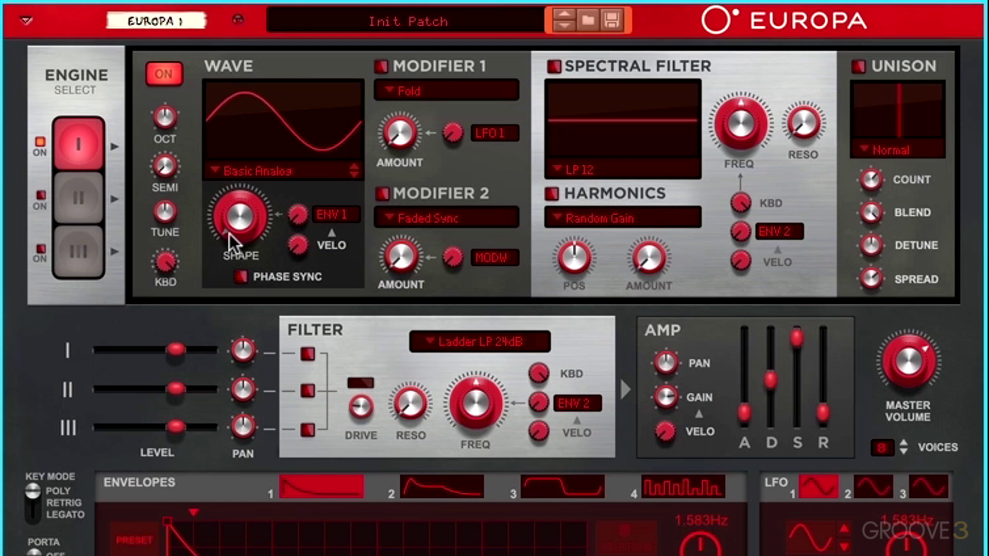
{"action": "mouse_move", "coordinate": [230, 234]}
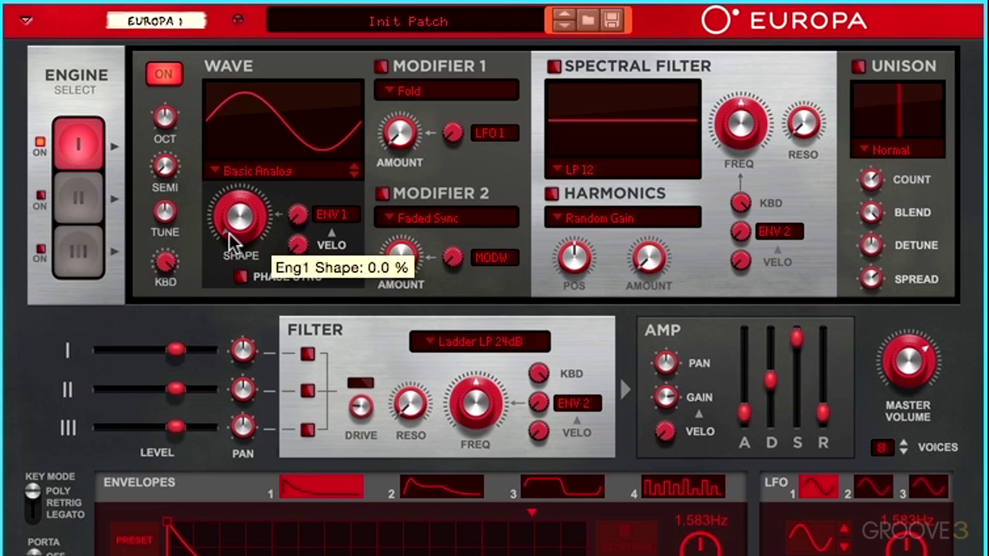
{"action": "left_click_drag", "start_coordinate": [229, 234], "coordinate": [240, 208]}
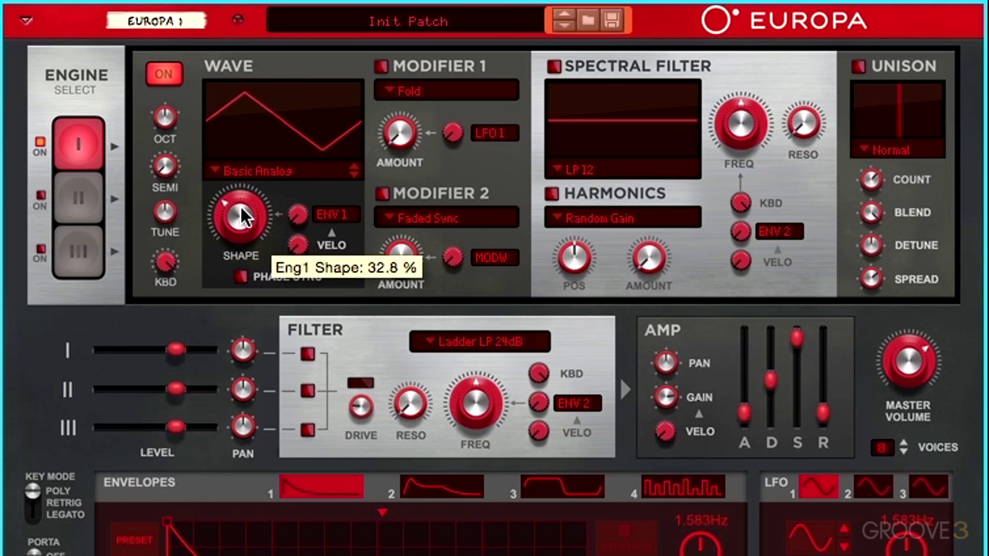
{"action": "left_click_drag", "start_coordinate": [240, 205], "coordinate": [247, 222]}
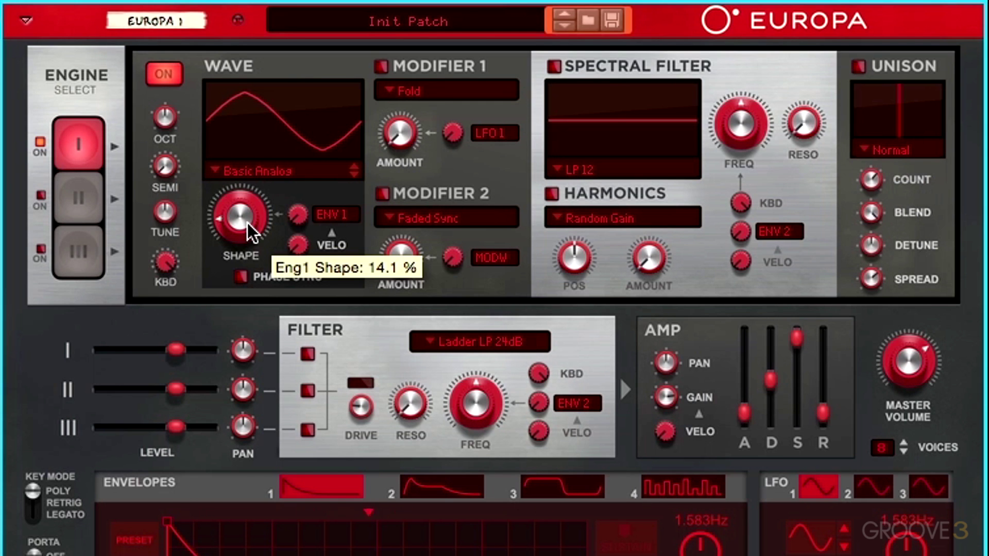
{"action": "left_click_drag", "start_coordinate": [247, 222], "coordinate": [268, 288]}
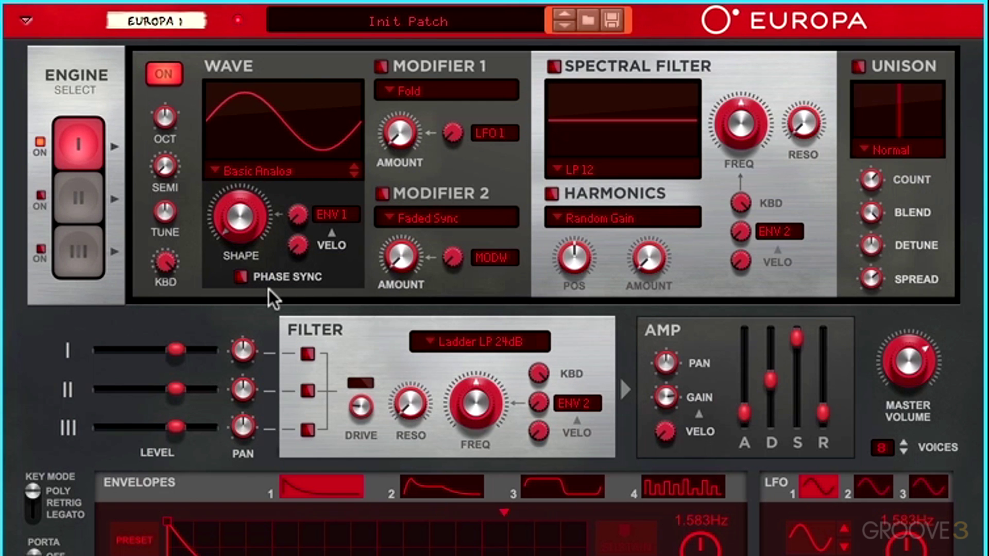
{"action": "left_click_drag", "start_coordinate": [249, 212], "coordinate": [251, 204]}
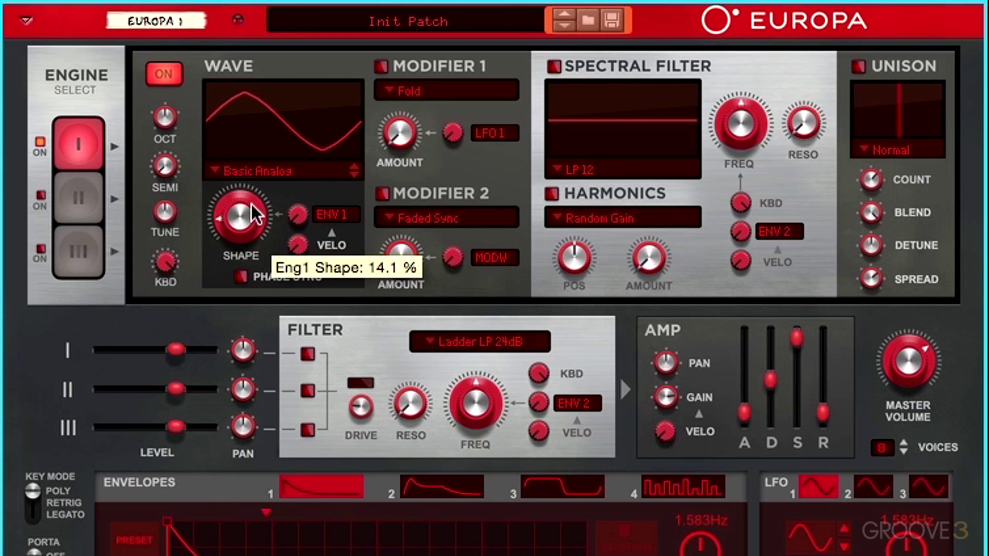
- Switch engine I to the Wave Tables > Morpher wave and sweep its Shape down to 0.0 %
{"action": "left_click", "coordinate": [268, 169]}
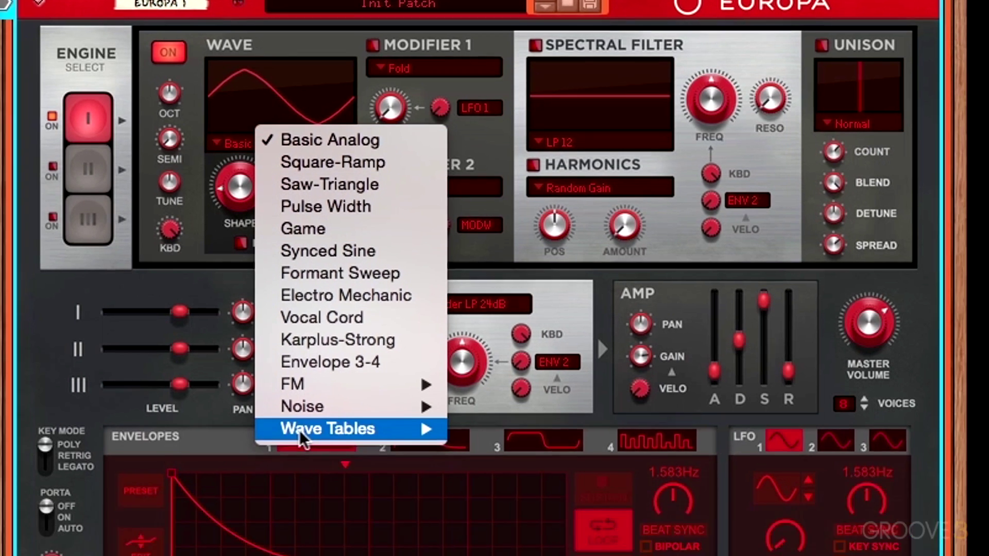
{"action": "mouse_move", "coordinate": [303, 474]}
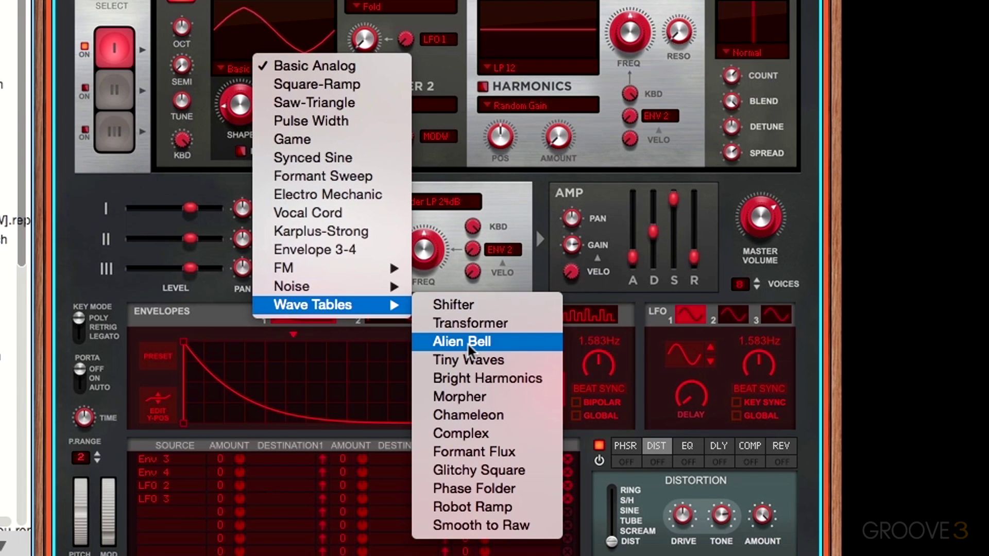
{"action": "left_click", "coordinate": [469, 400]}
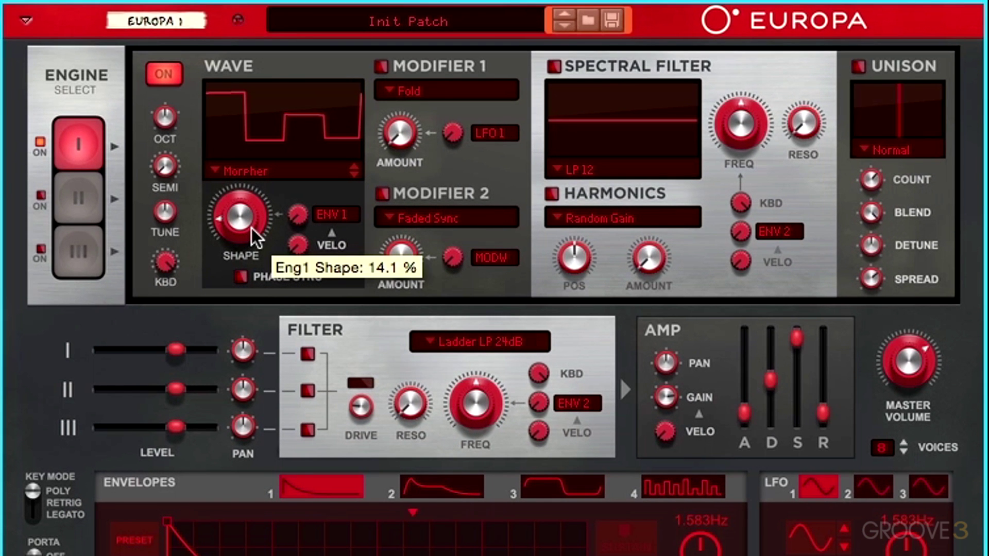
{"action": "left_click_drag", "start_coordinate": [251, 198], "coordinate": [287, 189]}
{"action": "left_click_drag", "start_coordinate": [255, 223], "coordinate": [245, 186]}
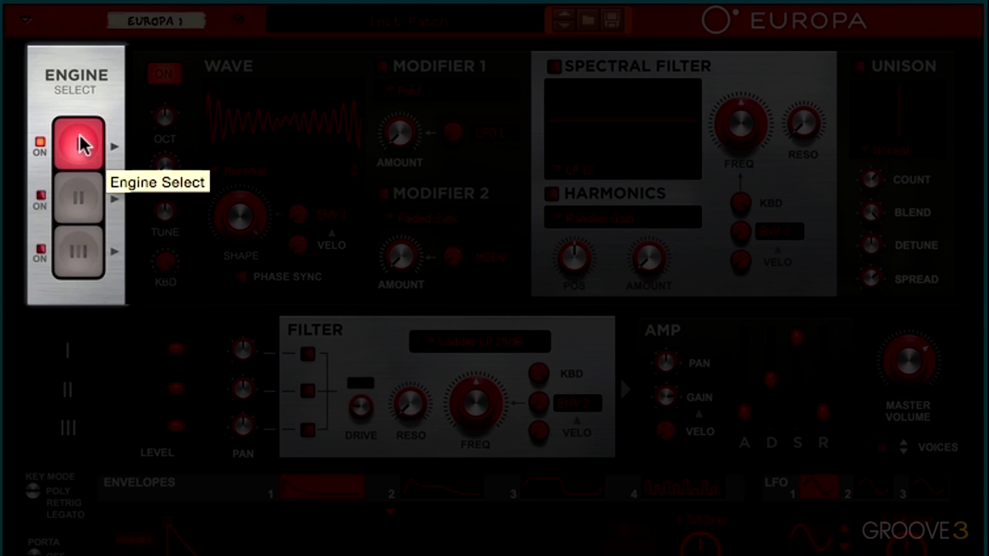
- Cycle through engines II, III and I, ending with engine II selected
{"action": "left_click", "coordinate": [78, 188]}
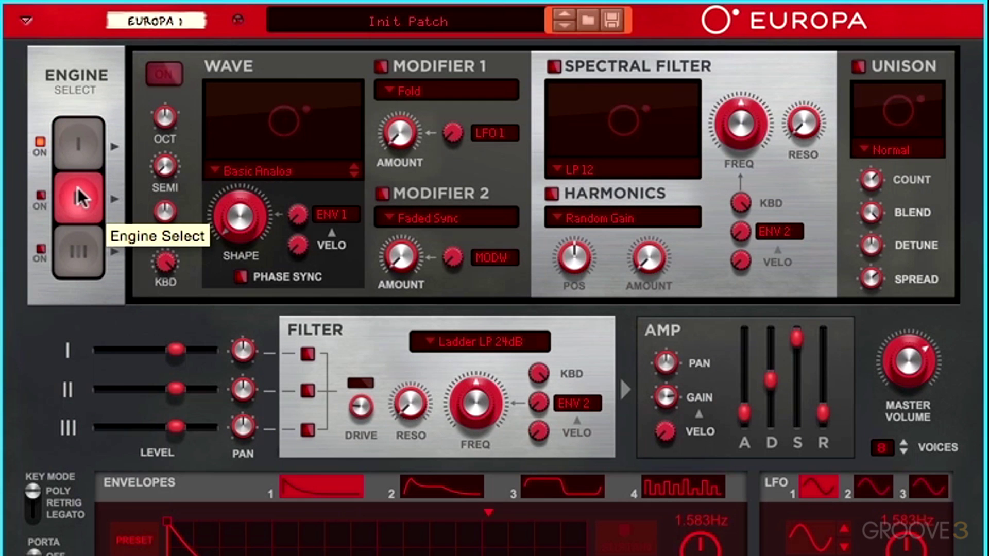
{"action": "left_click", "coordinate": [88, 231]}
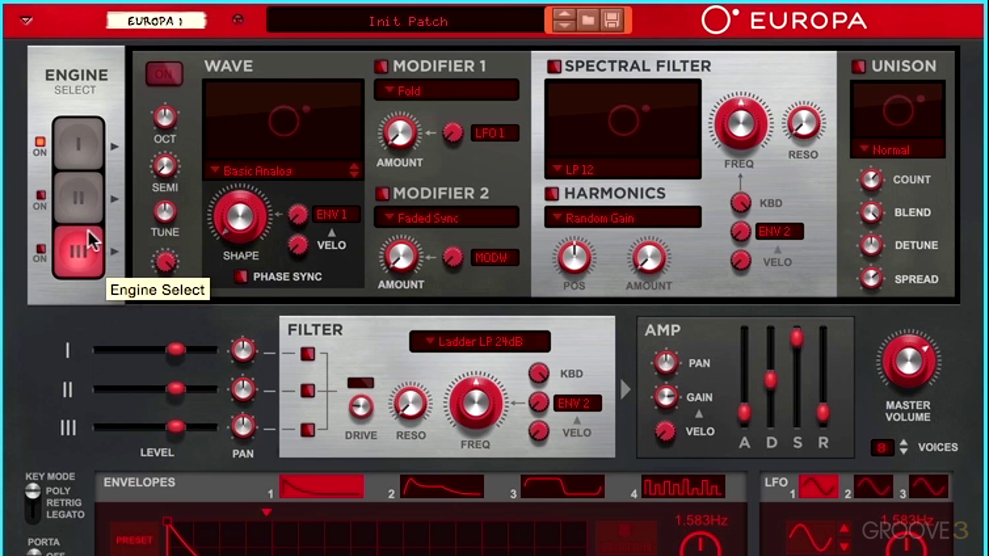
{"action": "left_click", "coordinate": [88, 197]}
{"action": "left_click", "coordinate": [85, 151]}
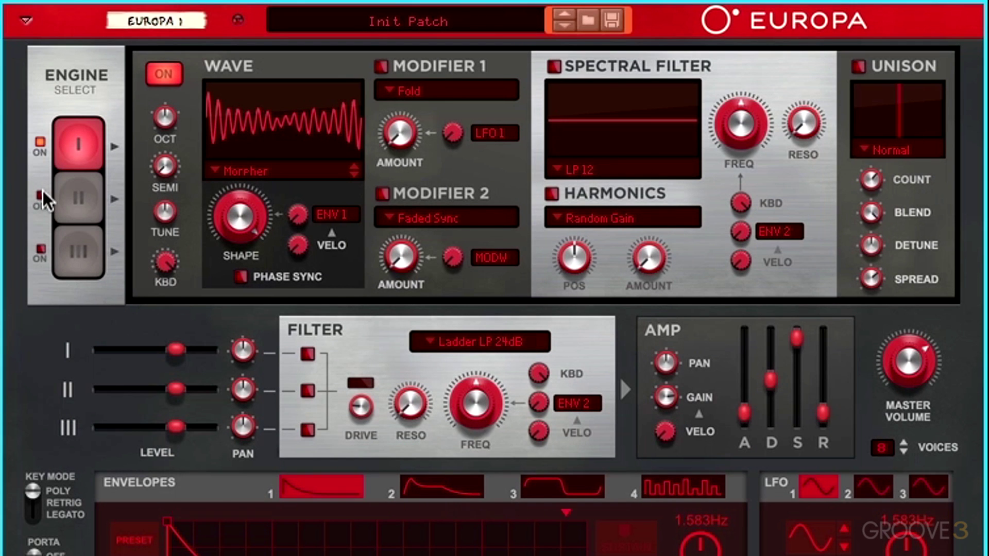
{"action": "left_click", "coordinate": [78, 200]}
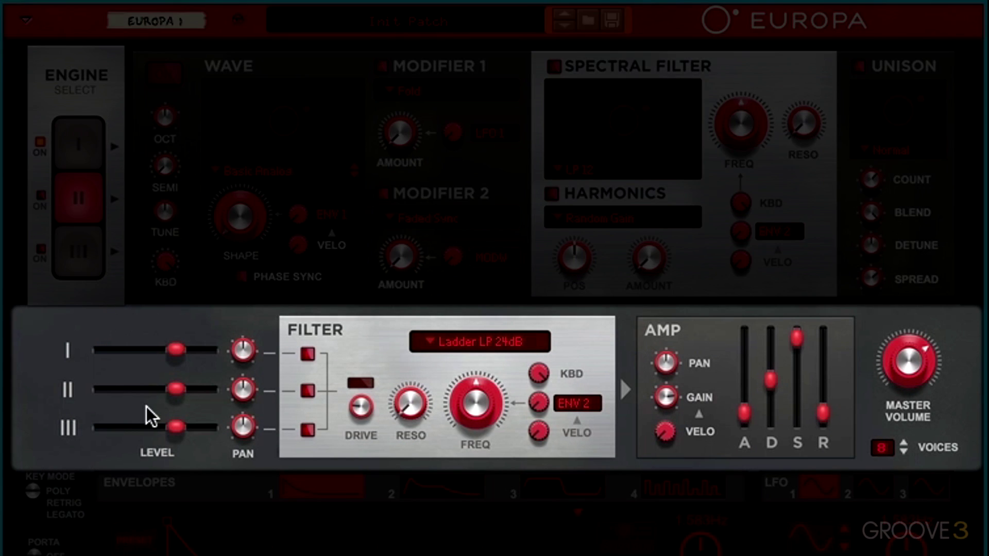
- View envelopes 2, 3 and 4, then LFOs 2 and 3 on Europa
{"action": "mouse_move", "coordinate": [151, 412]}
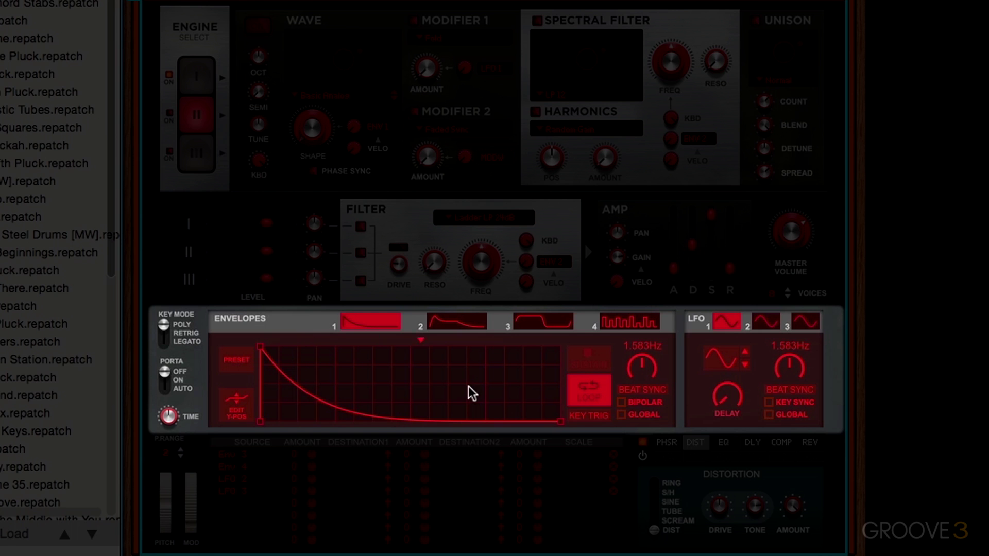
{"action": "left_click", "coordinate": [465, 326]}
{"action": "left_click", "coordinate": [535, 325]}
{"action": "left_click", "coordinate": [632, 325]}
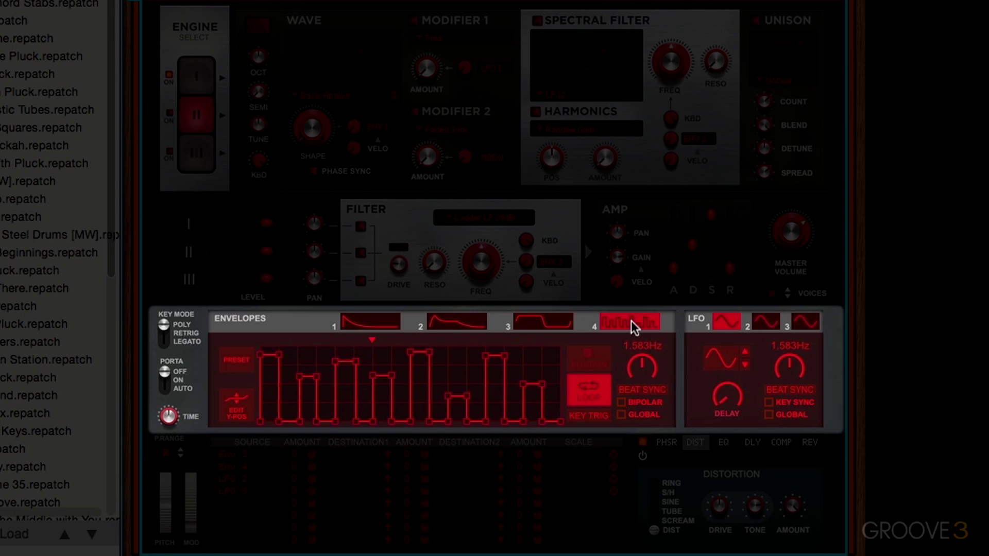
{"action": "left_click", "coordinate": [767, 324]}
{"action": "left_click", "coordinate": [810, 324]}
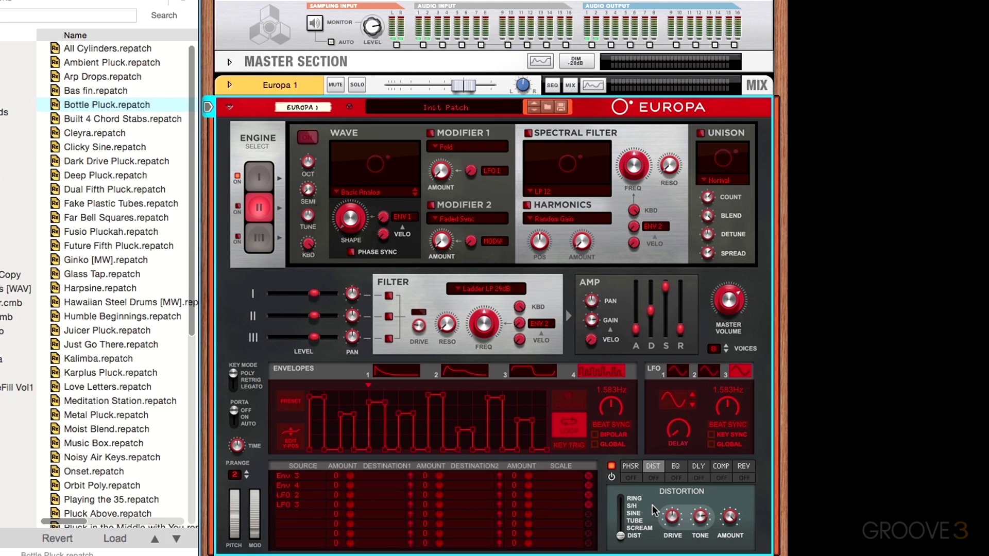
{"action": "key", "text": "Tab"}
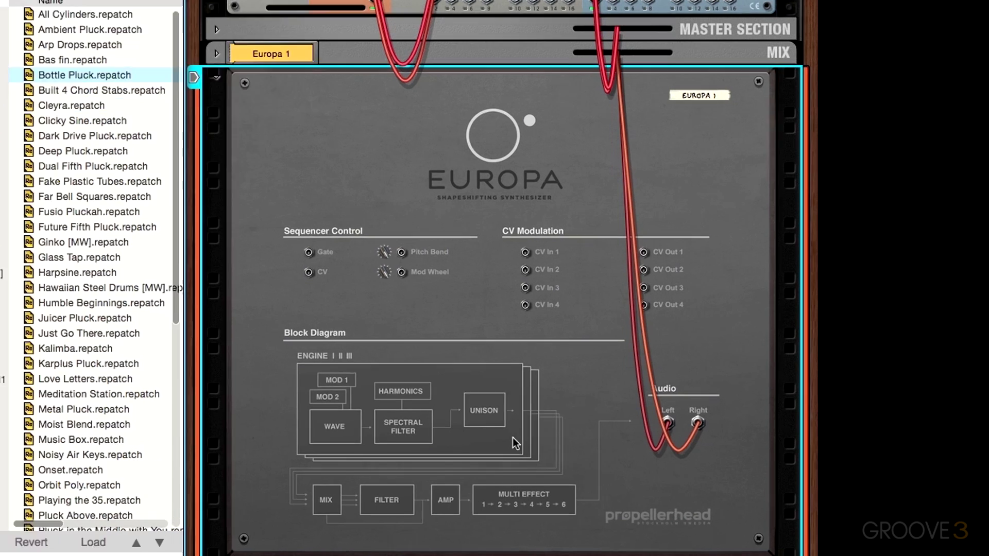